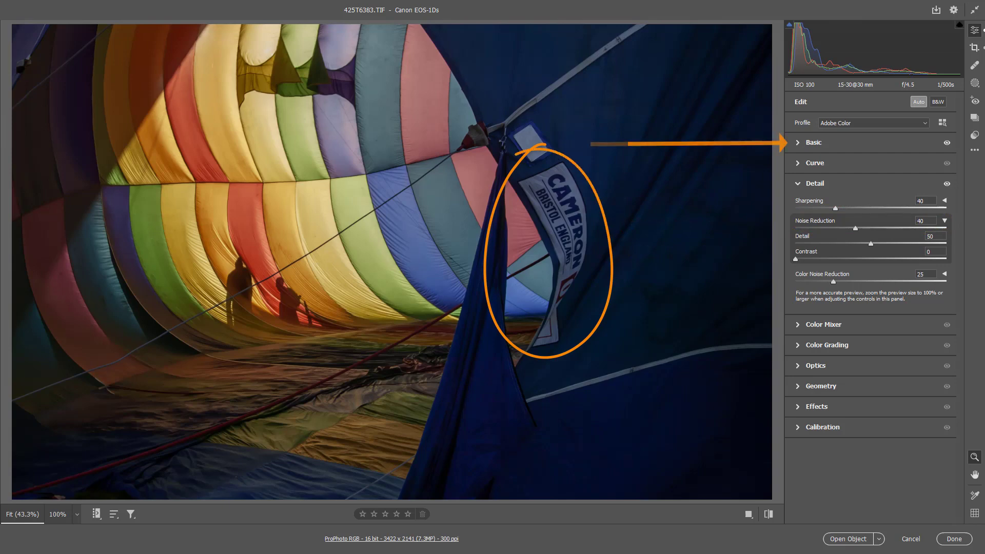
Set the white balance by sampling the white fabric of the Cameron Bristol England label.
key(ctrl+1)
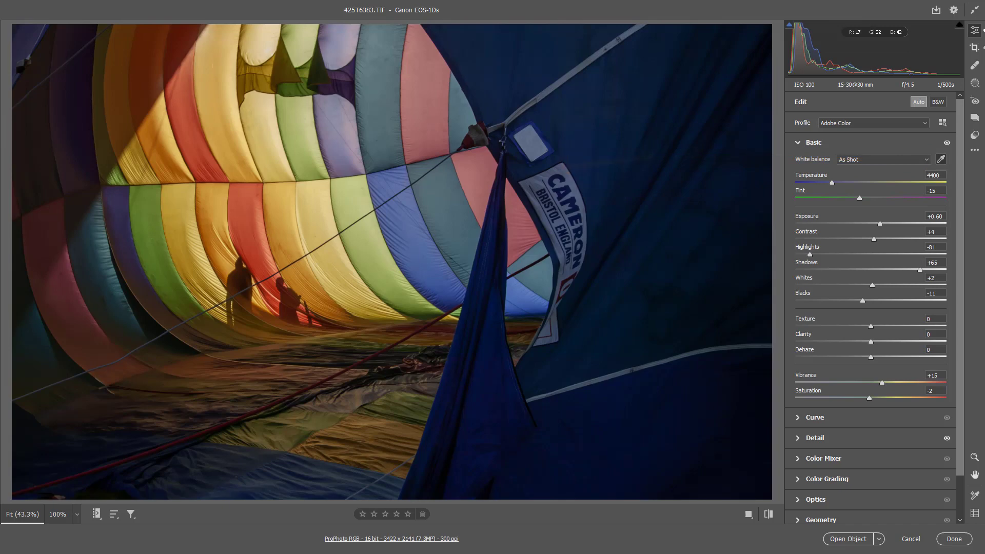
click(559, 169)
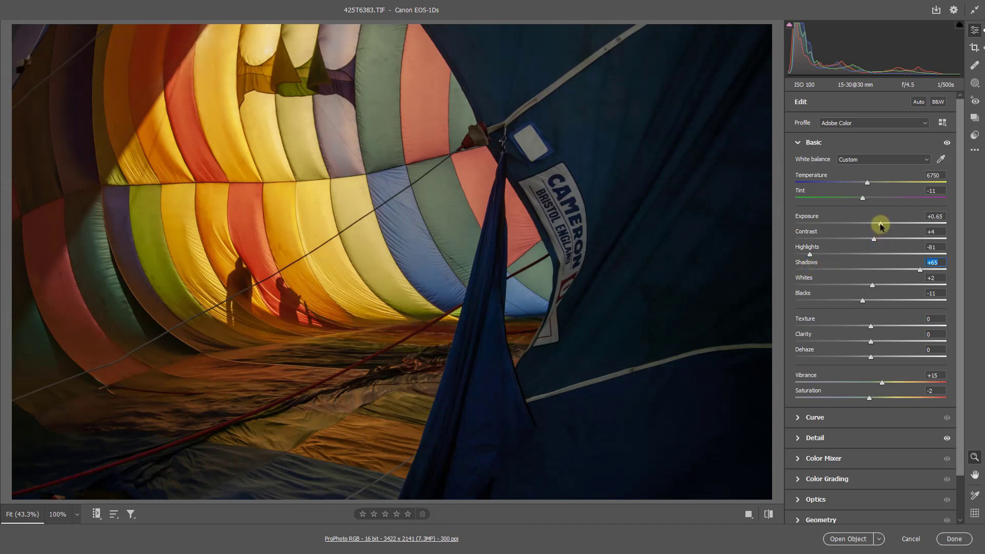
Raise the overall Exposure to +0.95 and the Shadows to +83.
drag(879, 223, 885, 224)
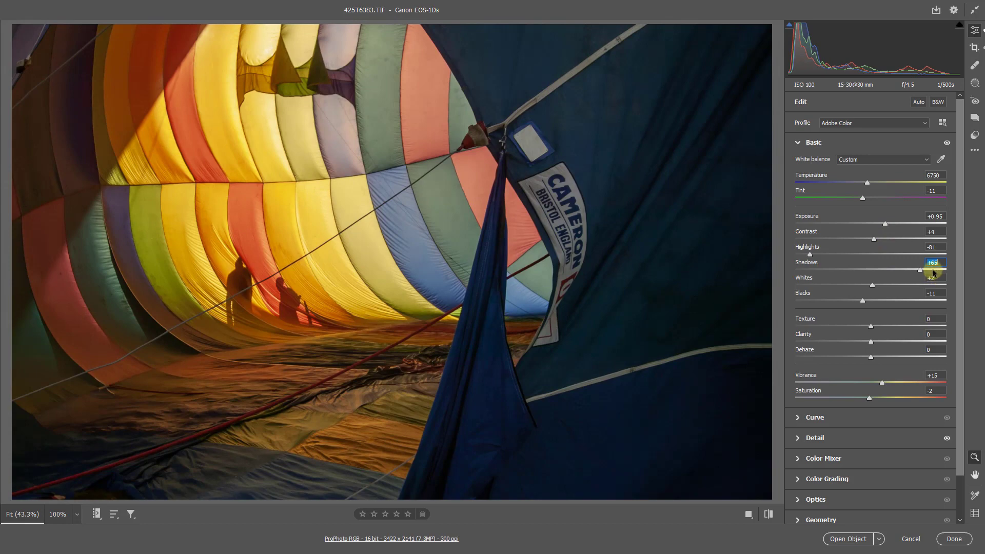
text(82)
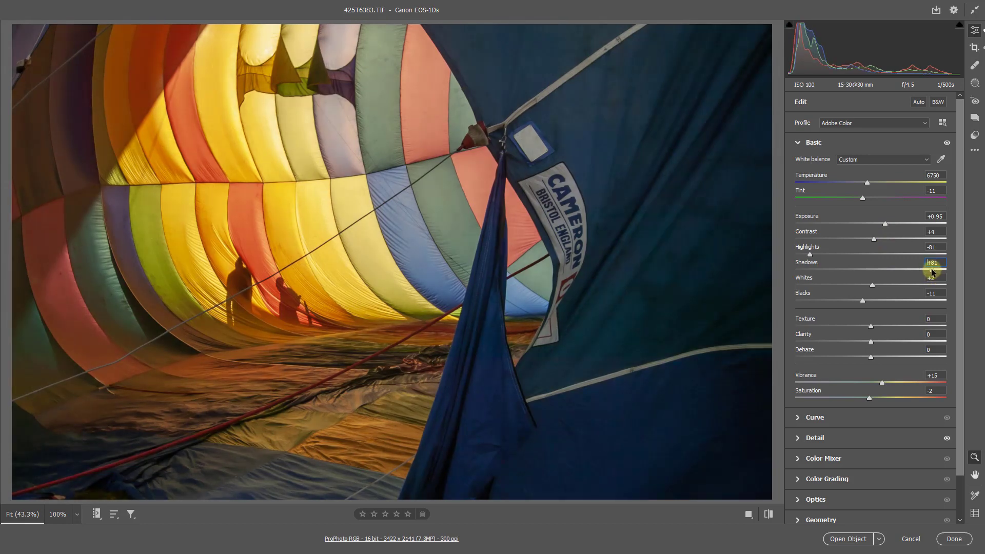
drag(931, 271, 934, 270)
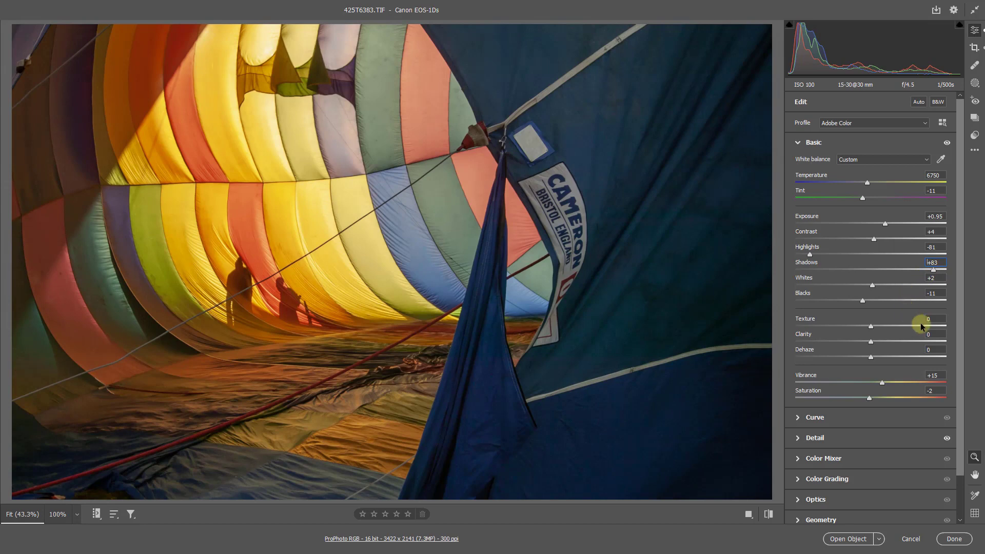
Set the photo's Clarity to +44, Whites to +20, Blacks to -22 and Vibrance to +33.
click(905, 342)
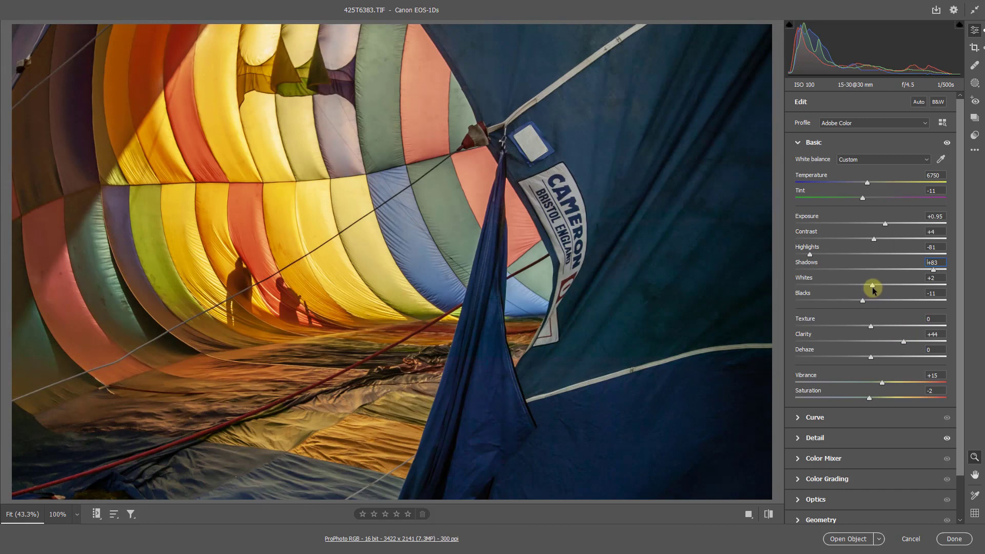
drag(862, 303, 884, 290)
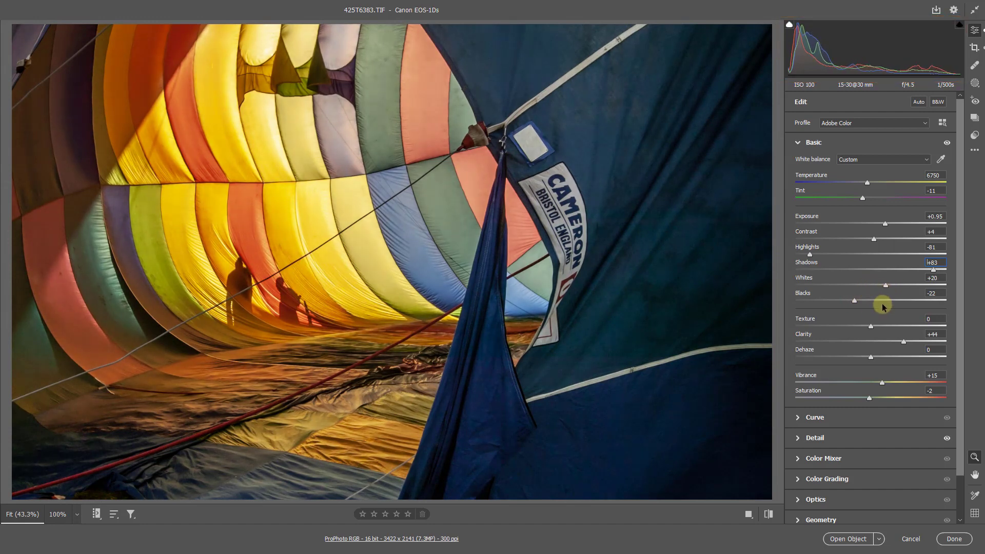
click(896, 383)
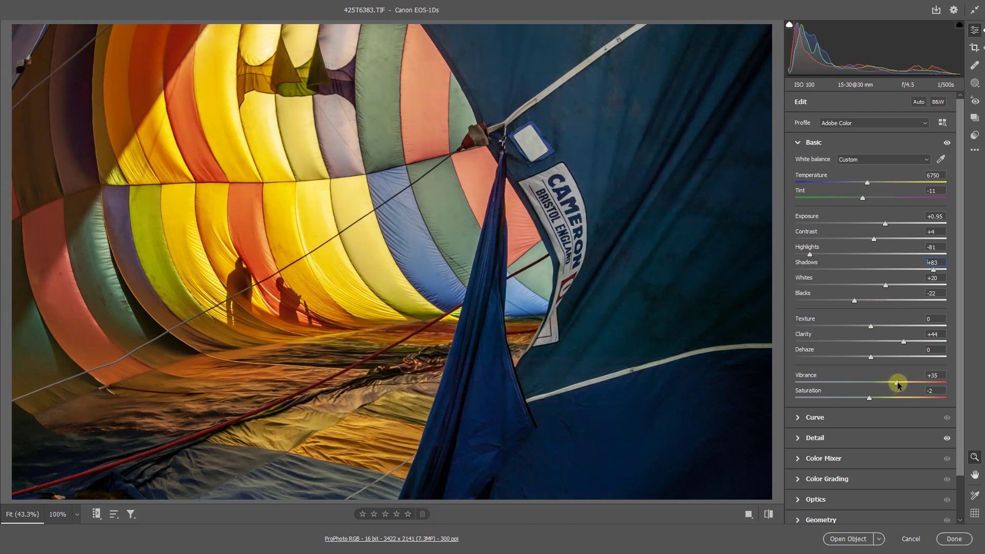
drag(897, 383, 896, 382)
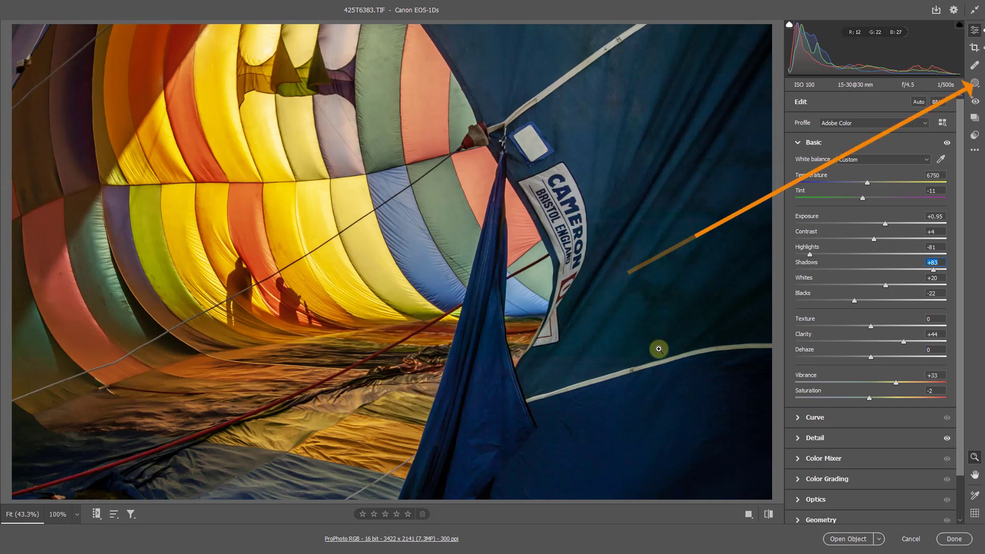
Create a new brush mask with Exposure at -1.25 and Highlights at -29.
click(974, 84)
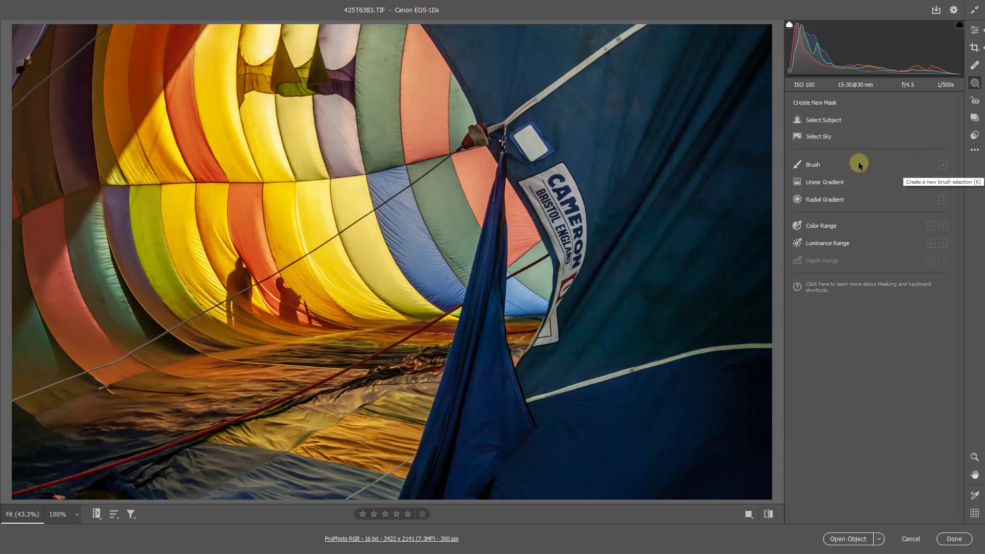
click(797, 165)
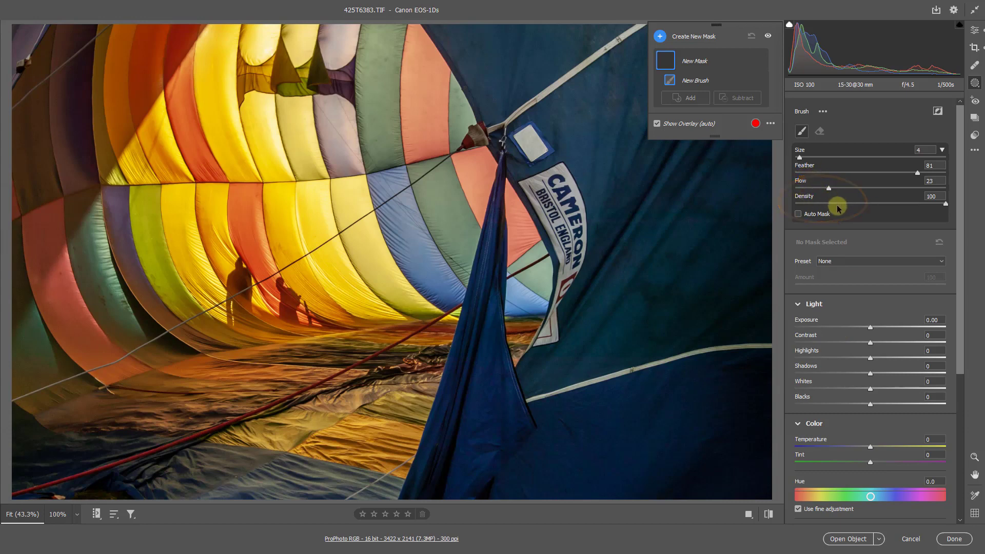
click(847, 358)
click(845, 328)
drag(846, 328, 846, 328)
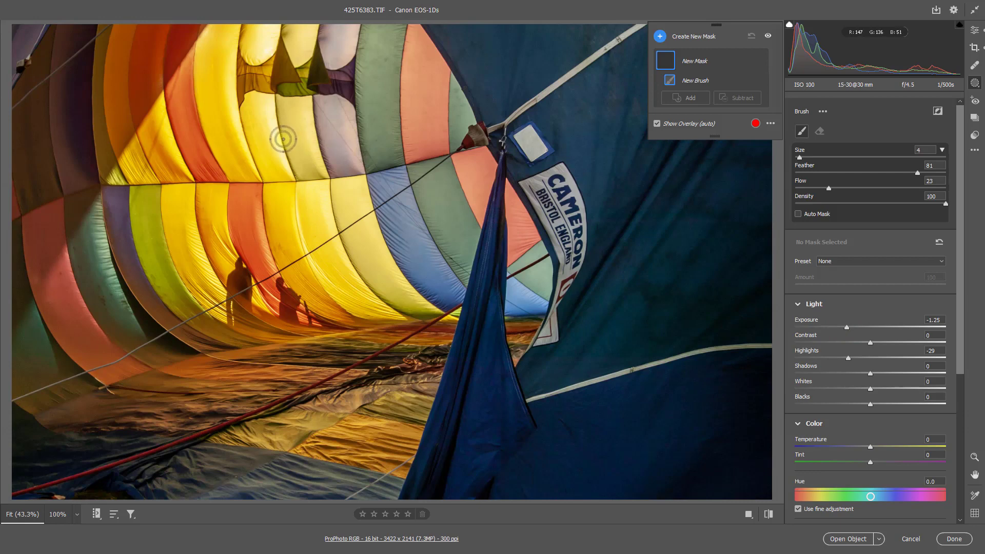
Enlarge the mask brush to size 10 and paint over the bright fabric at the upper edge of the balloon.
key(bracketright)
key(bracketright)
key(bracketright)
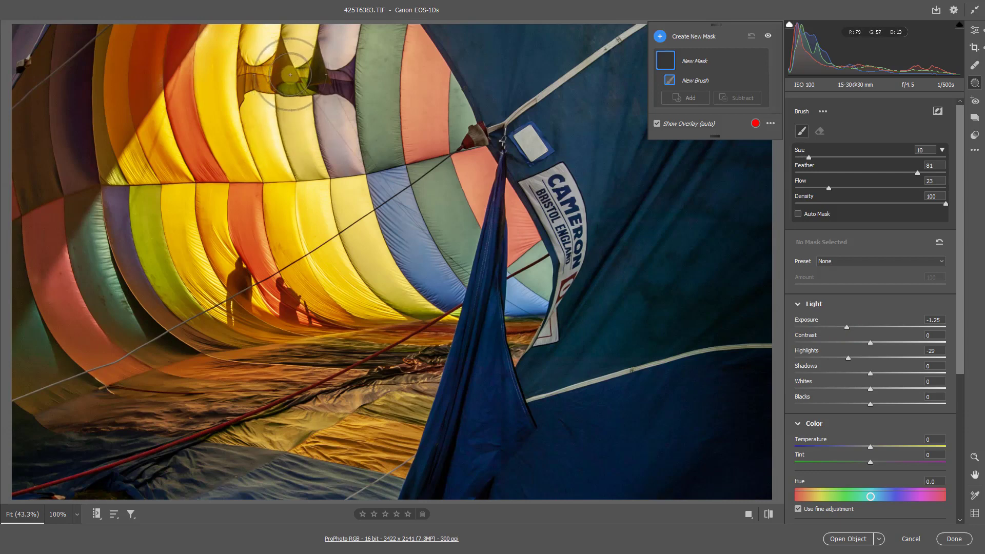
mouse_move(256, 49)
mouse_down()
mouse_move(353, 46)
mouse_move(375, 57)
mouse_up()
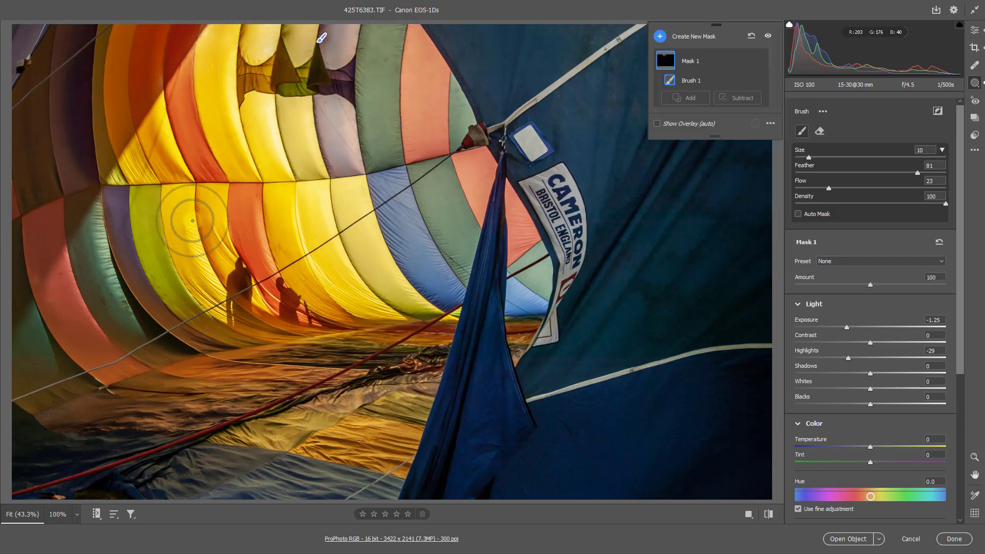
Lower the brush flow to 16 and extend the darkening mask across the bright balloon panels and outer areas.
click(817, 189)
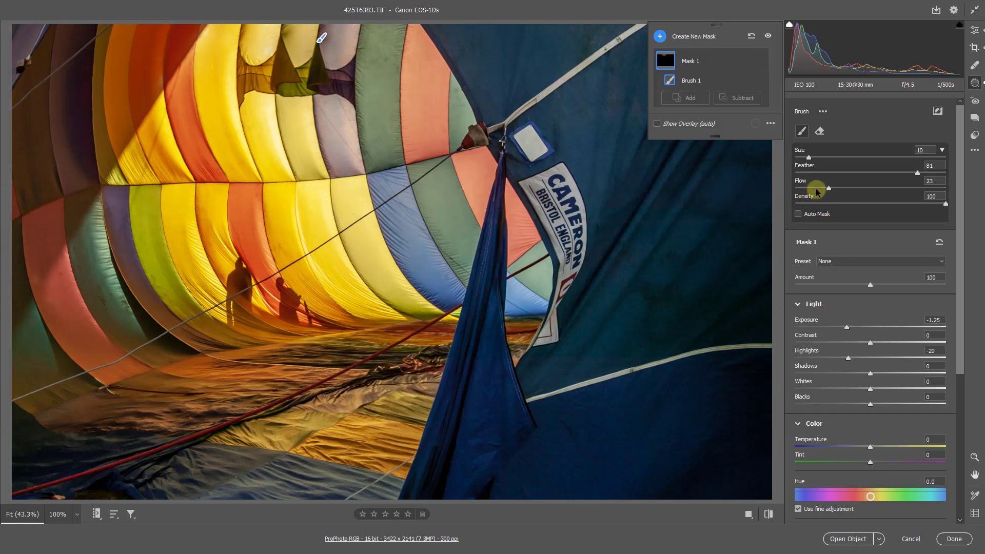
mouse_move(253, 109)
mouse_down()
mouse_move(345, 90)
mouse_move(329, 101)
mouse_move(345, 123)
mouse_move(338, 80)
mouse_move(374, 115)
mouse_move(408, 173)
mouse_move(419, 91)
mouse_move(439, 62)
mouse_move(496, 234)
mouse_move(394, 266)
mouse_move(355, 148)
mouse_move(336, 242)
mouse_move(279, 136)
mouse_move(273, 64)
mouse_move(318, 72)
mouse_move(232, 34)
mouse_move(221, 16)
mouse_move(227, 49)
mouse_move(264, 83)
mouse_move(301, 58)
mouse_move(377, 160)
mouse_move(297, 249)
mouse_move(538, 278)
mouse_up()
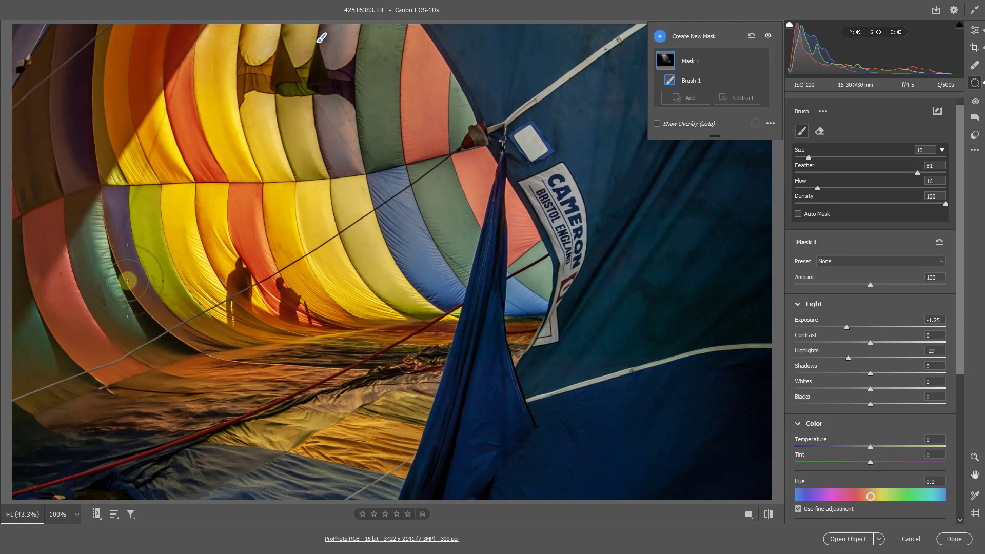
mouse_move(19, 91)
mouse_down()
mouse_move(28, 50)
mouse_move(9, 95)
mouse_move(29, 39)
mouse_move(37, 48)
mouse_move(13, 88)
mouse_up()
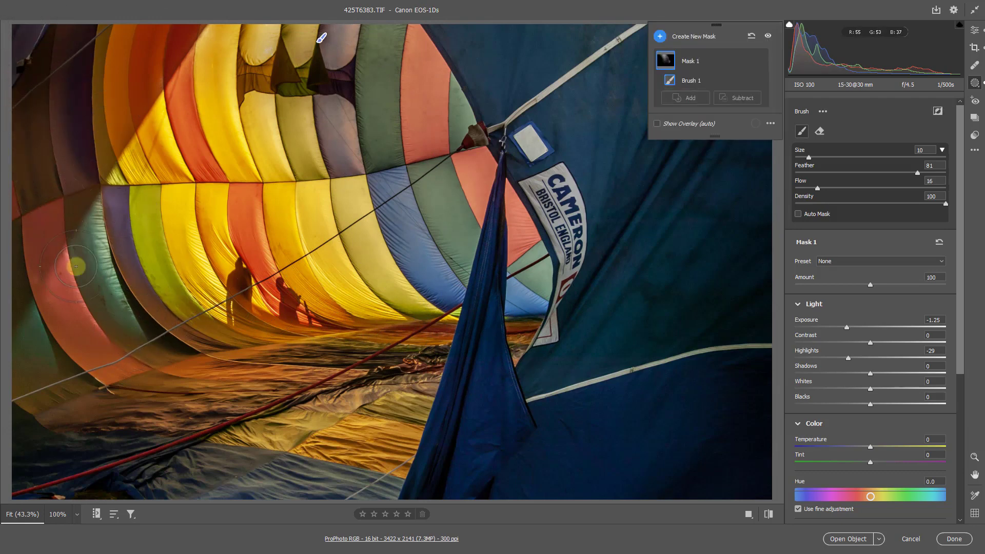
mouse_move(176, 479)
mouse_down()
mouse_move(408, 495)
mouse_move(257, 501)
mouse_move(4, 490)
mouse_move(699, 490)
mouse_move(415, 491)
mouse_move(730, 475)
mouse_move(685, 510)
mouse_move(702, 520)
mouse_up()
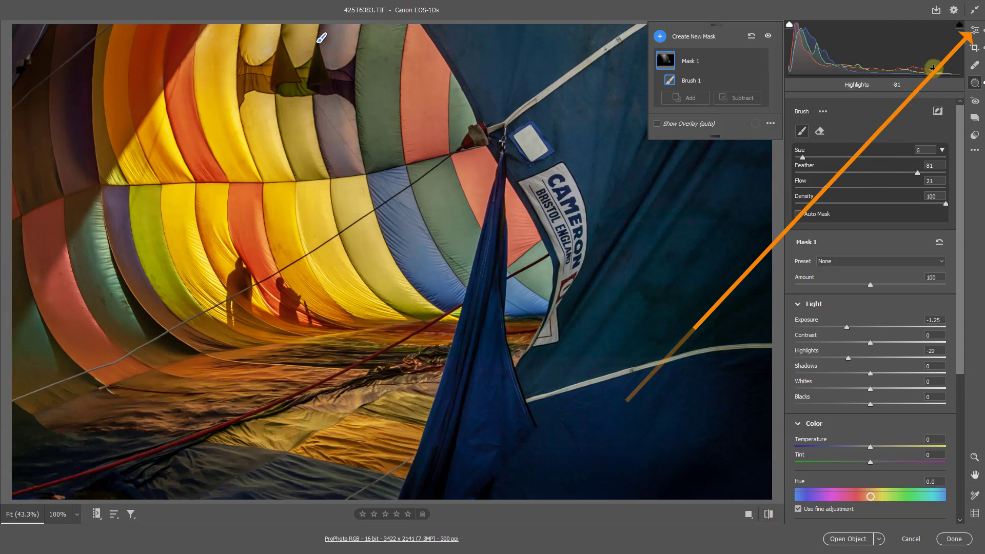
Return to the global adjustments and set the whole photo's Dehaze to +27.
click(977, 33)
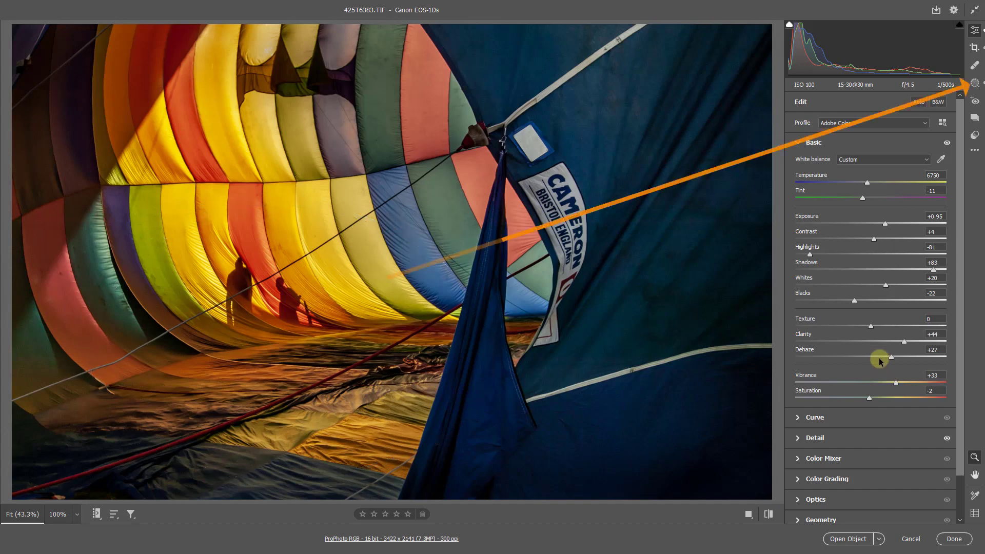
Create a second brush mask with brush flow 24, Clarity +27 and Texture +59.
click(975, 83)
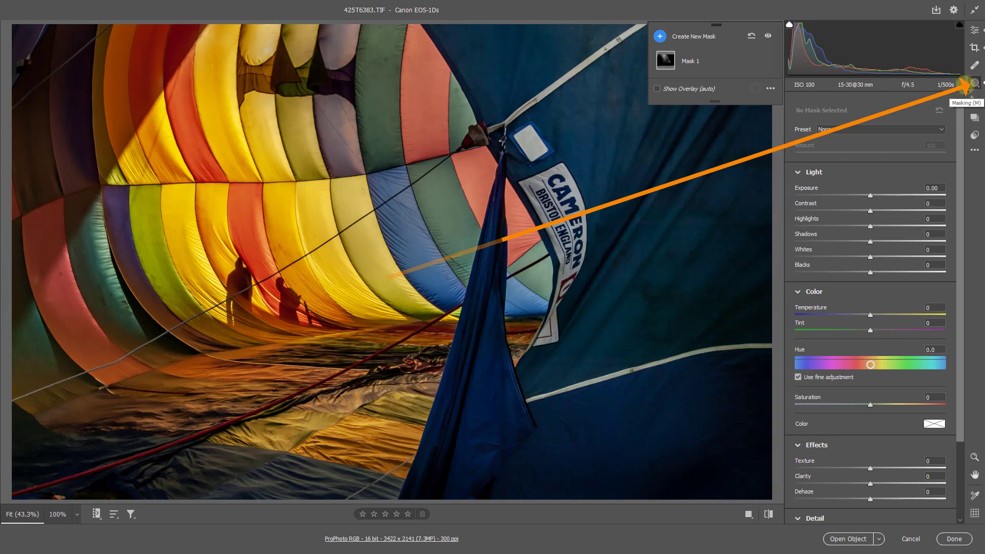
click(660, 36)
click(691, 73)
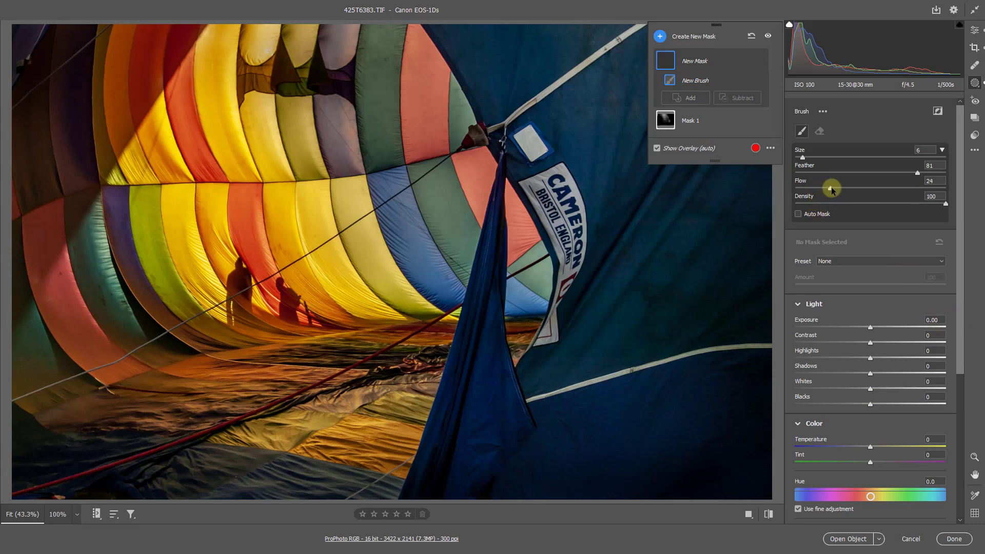
drag(959, 342, 969, 454)
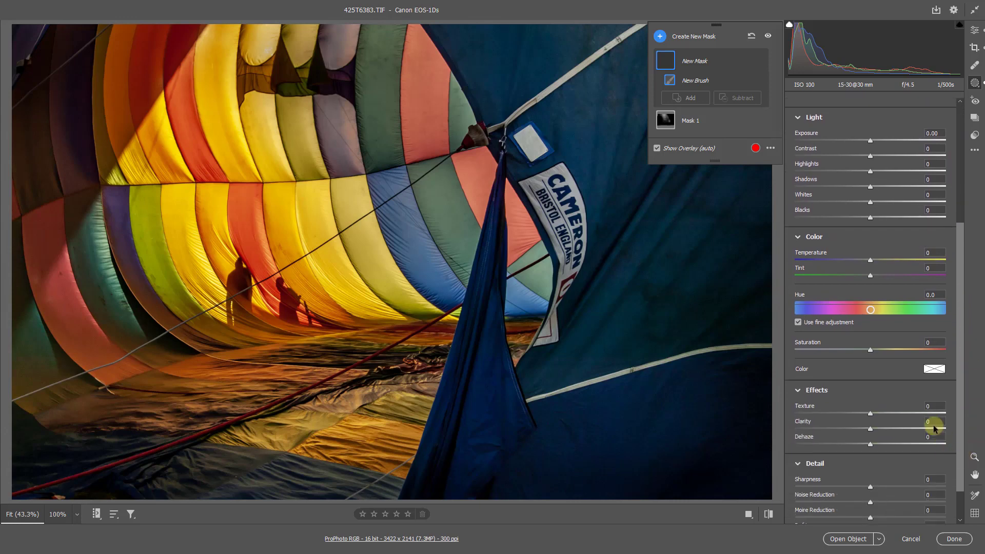
click(890, 429)
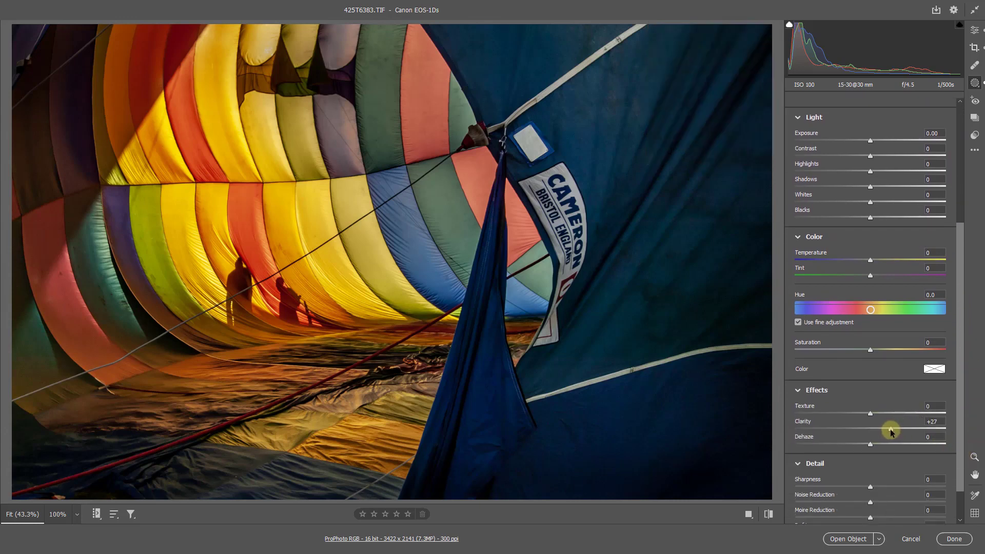
click(916, 413)
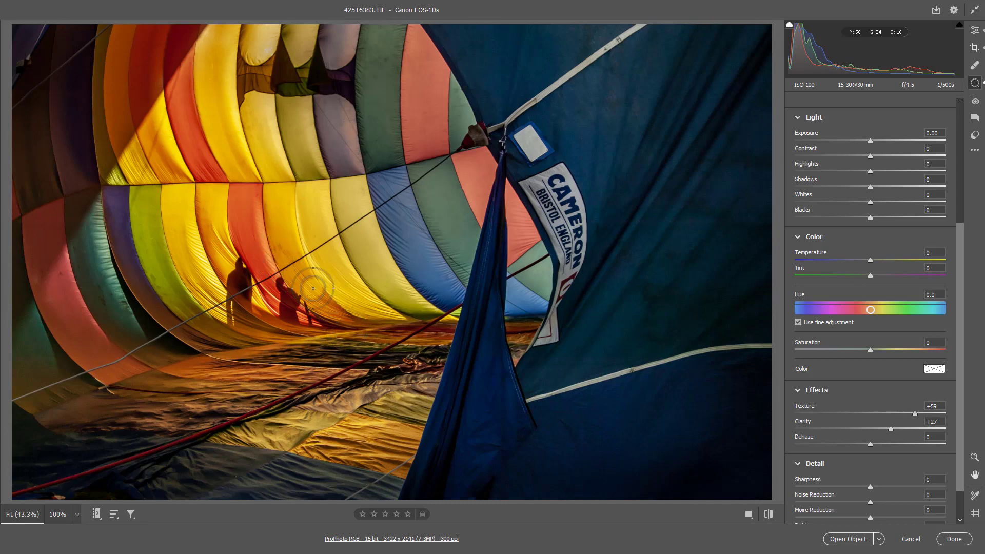
Paint the texture and clarity mask over the lower balloon panels and the folded fabric on the ground.
mouse_move(313, 288)
mouse_down()
mouse_move(239, 254)
mouse_move(273, 254)
mouse_move(351, 304)
mouse_move(404, 314)
mouse_move(392, 312)
mouse_move(428, 308)
mouse_move(440, 293)
mouse_up()
mouse_move(440, 293)
mouse_down()
mouse_move(400, 247)
mouse_move(382, 198)
mouse_move(425, 268)
mouse_move(382, 163)
mouse_move(406, 214)
mouse_up()
mouse_move(154, 351)
mouse_down()
mouse_move(89, 219)
mouse_move(120, 306)
mouse_move(98, 192)
mouse_move(119, 322)
mouse_move(87, 228)
mouse_move(205, 386)
mouse_move(124, 398)
mouse_move(291, 377)
mouse_move(107, 414)
mouse_move(367, 421)
mouse_move(165, 413)
mouse_move(389, 443)
mouse_move(283, 422)
mouse_move(423, 364)
mouse_move(371, 333)
mouse_move(527, 320)
mouse_move(350, 347)
mouse_move(317, 359)
mouse_move(316, 389)
mouse_up()
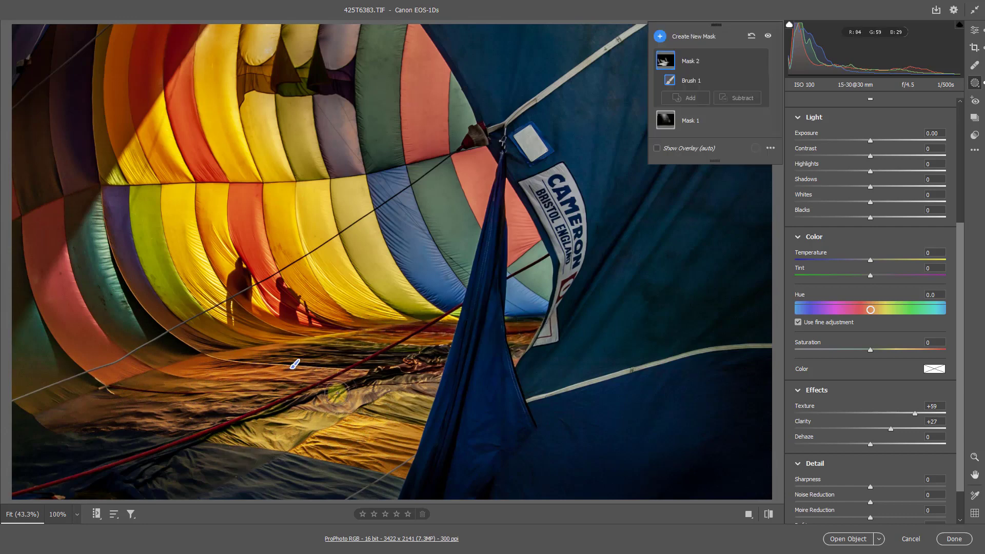